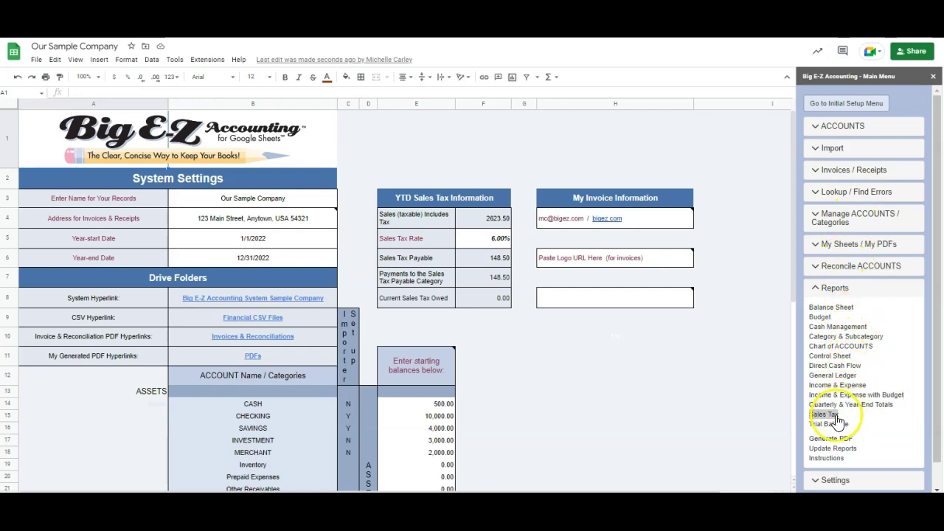
Step: Review the Balance Sheet report and check the Transfer List for differences between accounts
left_click(836, 309)
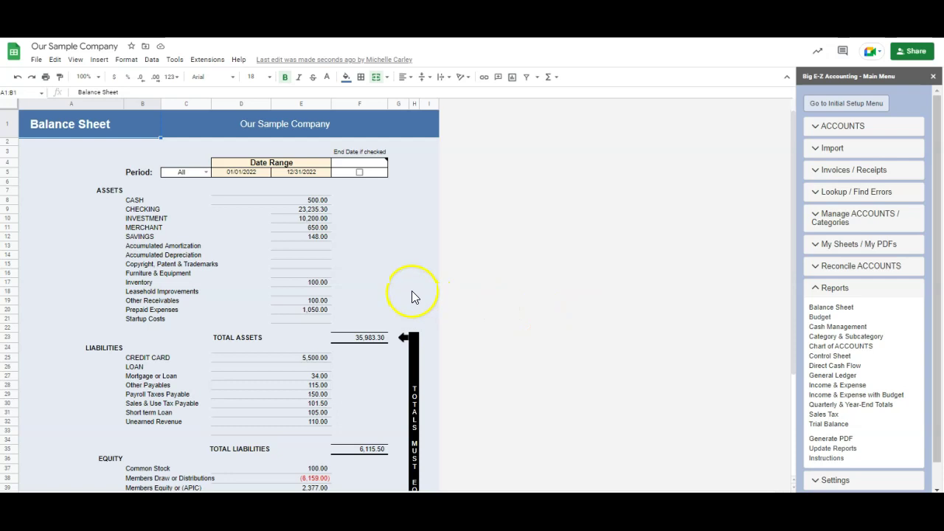
scroll(411, 360, "down", 3)
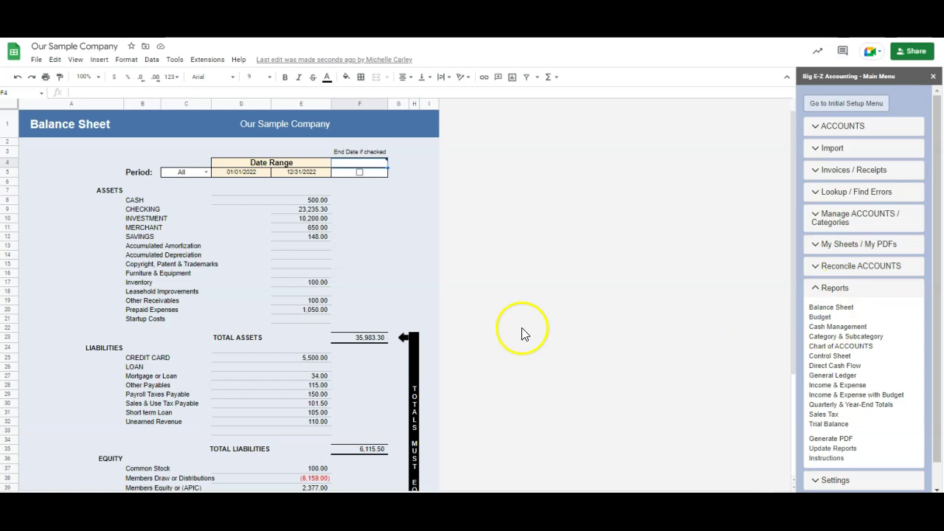
left_click(867, 198)
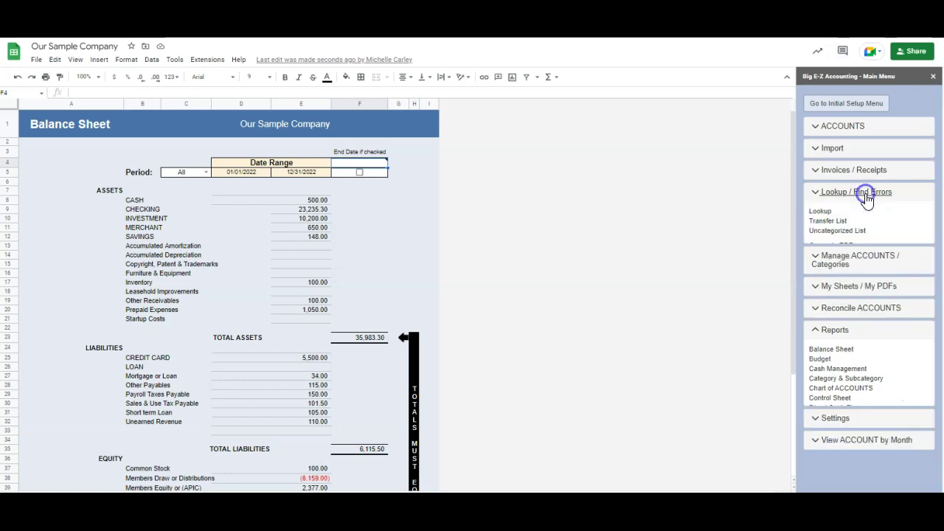
left_click(851, 233)
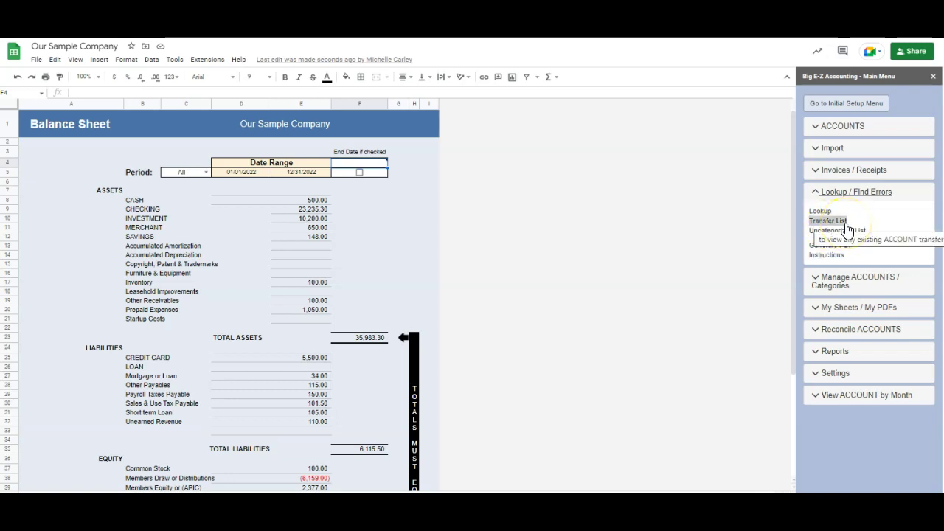
left_click(846, 223)
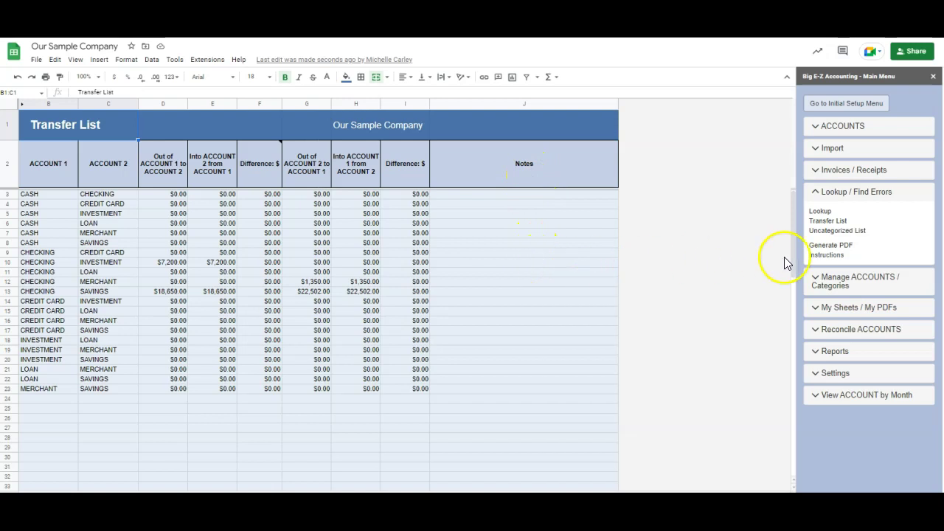
Step: In the Budget report, enter 500 as the January budget for Sales (taxable)
left_click(838, 353)
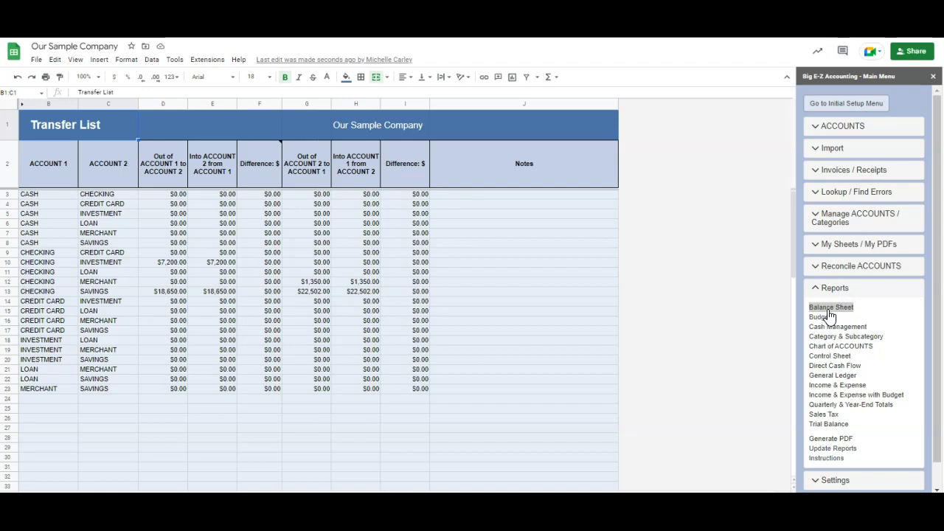
left_click(825, 318)
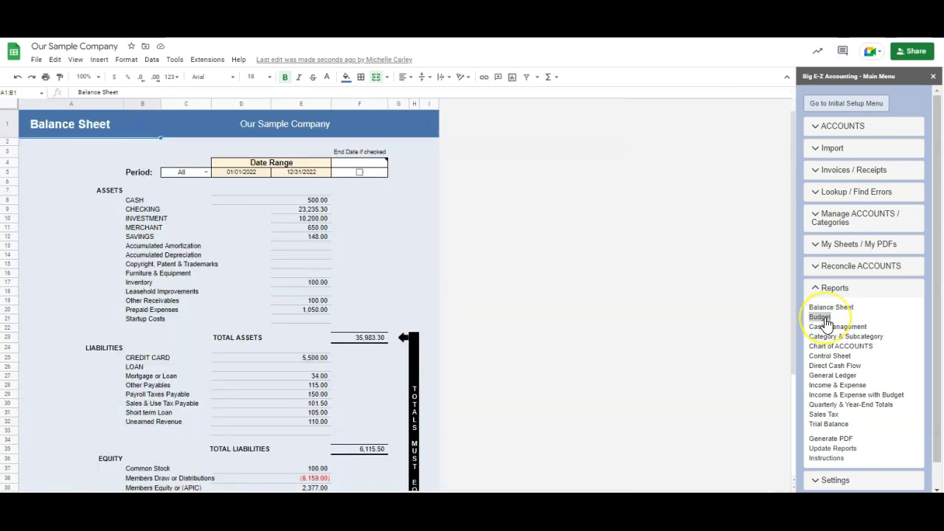
left_click(825, 320)
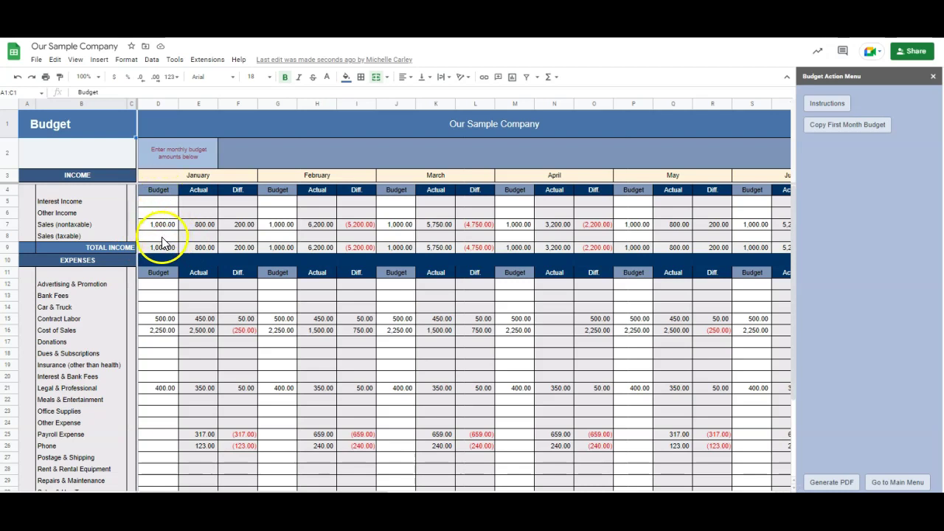
left_click(162, 239)
type("500")
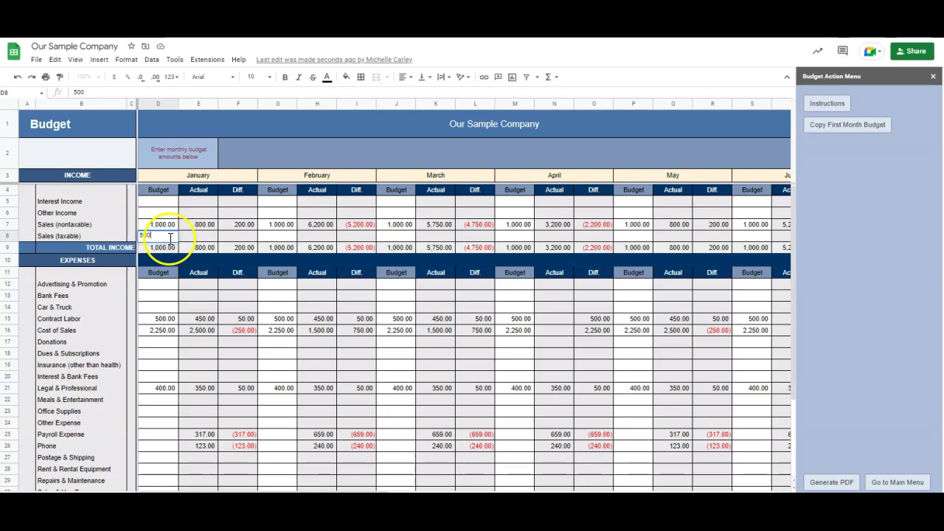
left_click(281, 238)
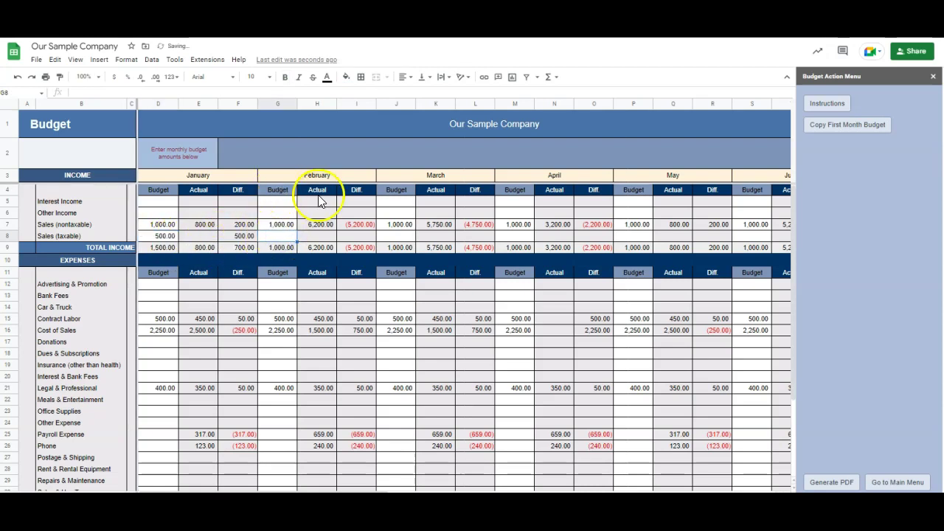
Step: Copy the first month's budget amounts to the other months and return to the main menu
left_click(848, 127)
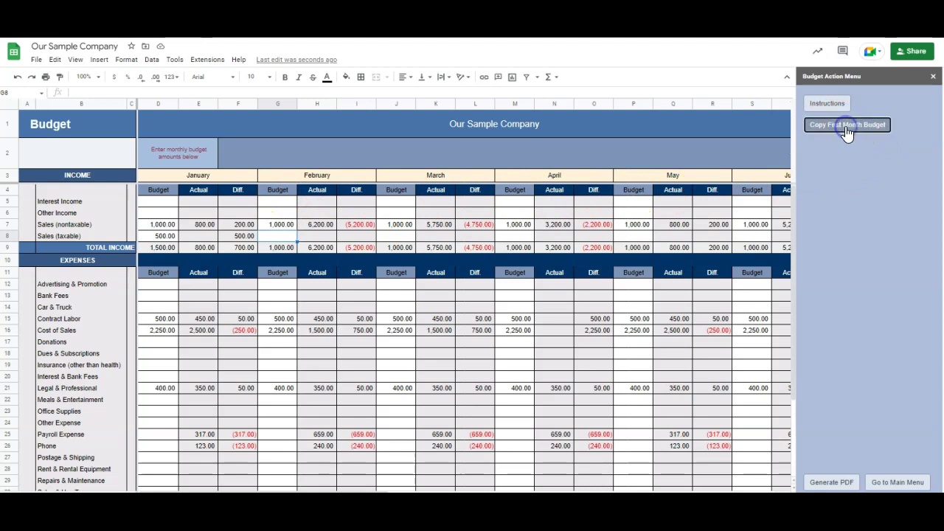
left_click(281, 239)
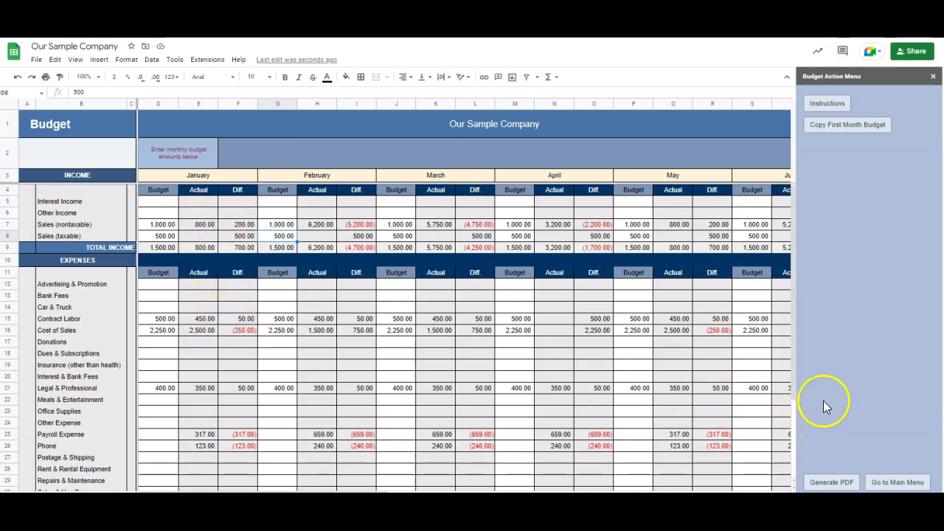
left_click(897, 483)
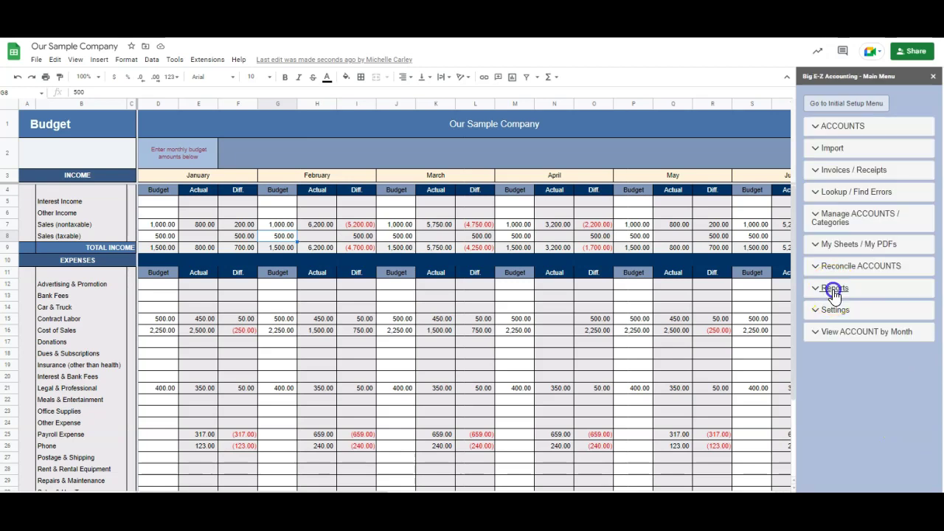
Step: Examine the Direct Cash Flow report, comparing the cash balance total difference with the yearly net cash flow
left_click(835, 287)
left_click(822, 367)
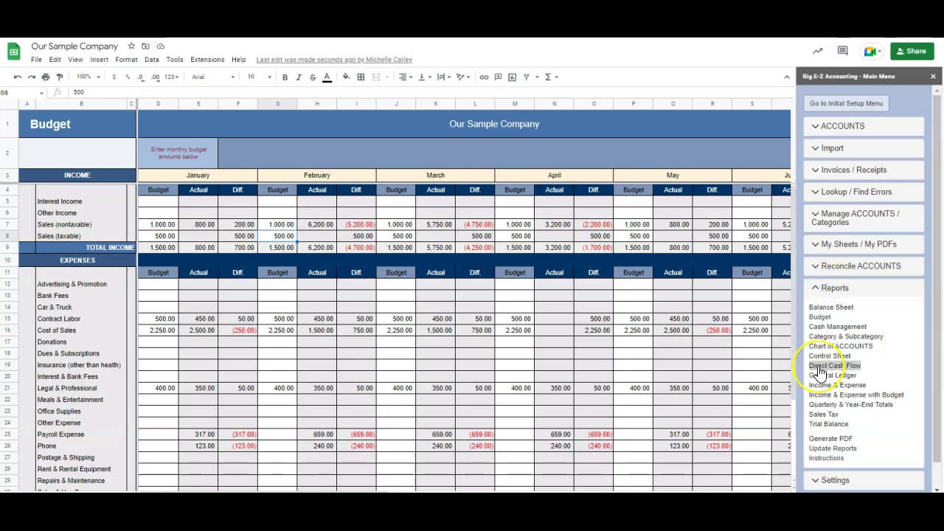
left_click(743, 363)
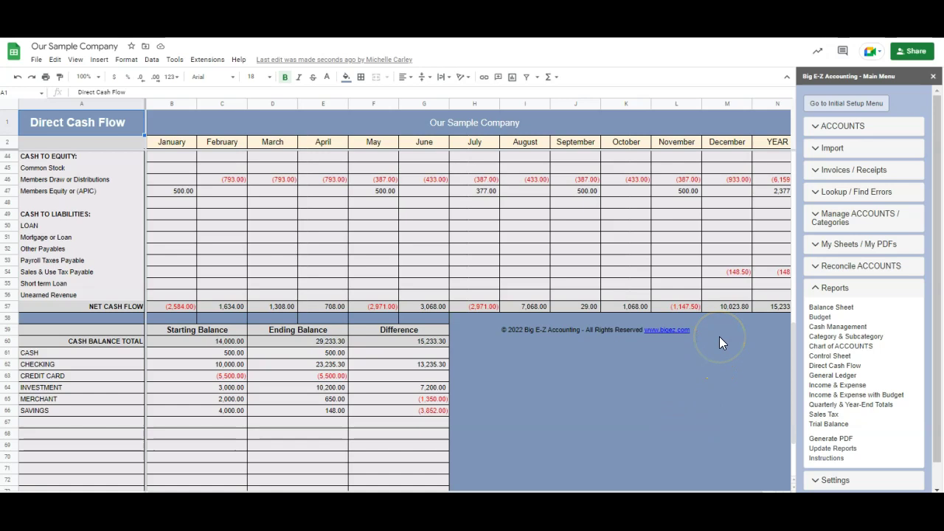
scroll(686, 285, "up", 10)
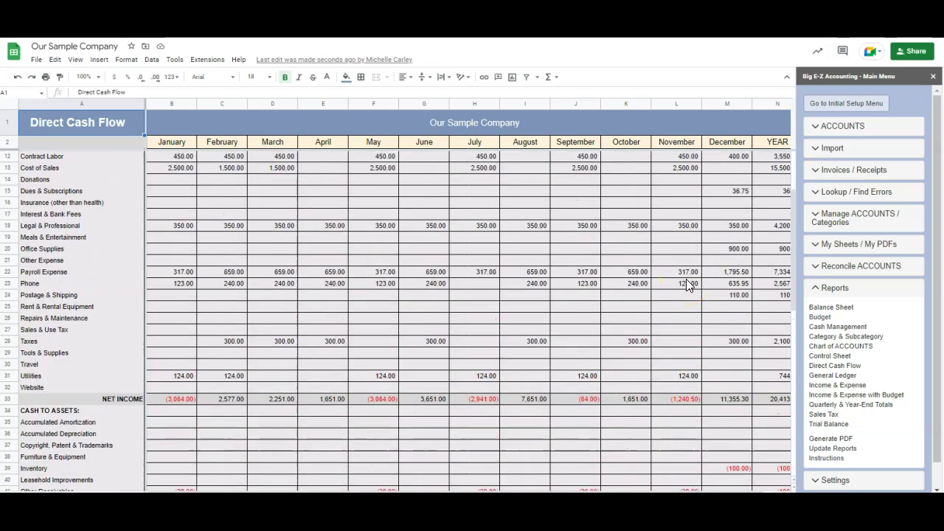
scroll(686, 284, "up", 3)
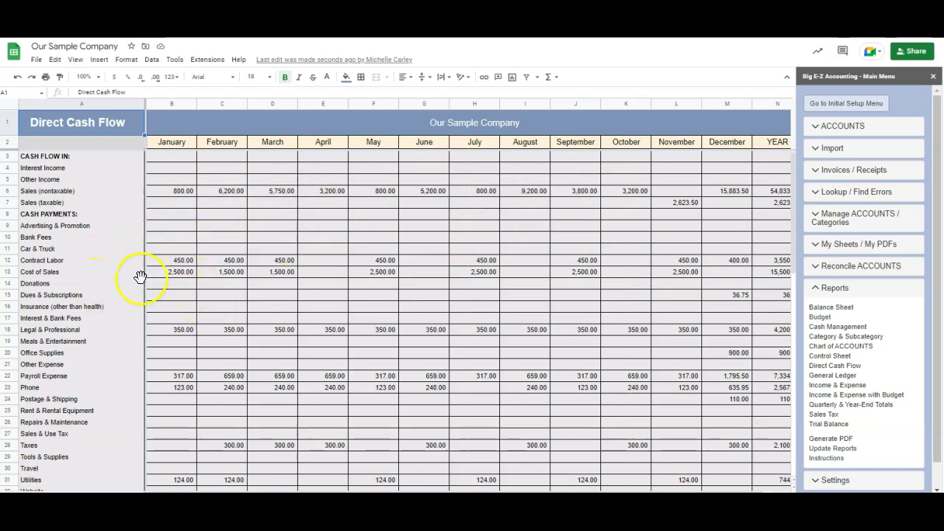
scroll(87, 418, "down", 5)
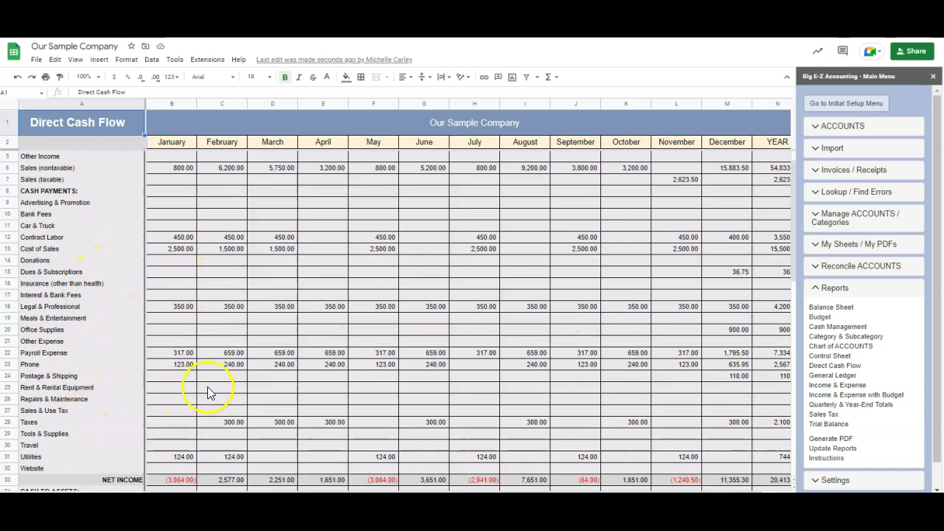
scroll(200, 389, "down", 5)
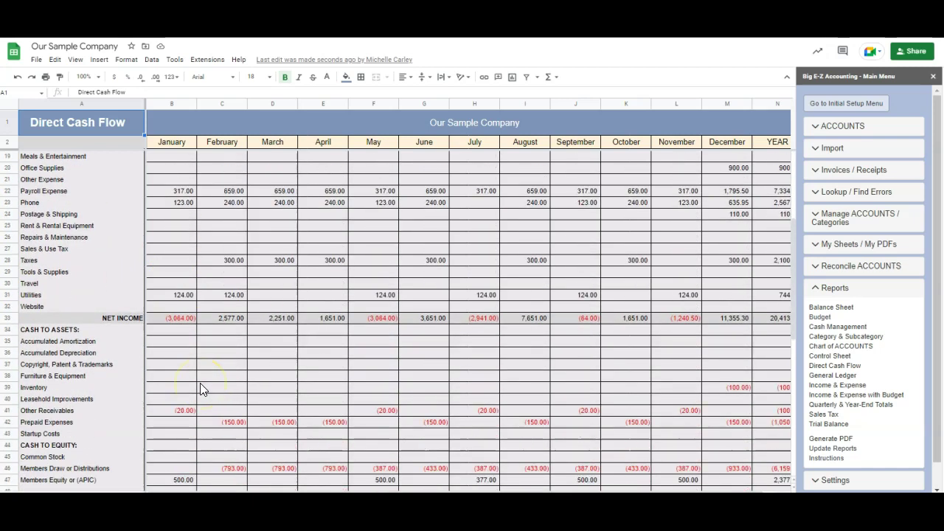
scroll(200, 389, "down", 4)
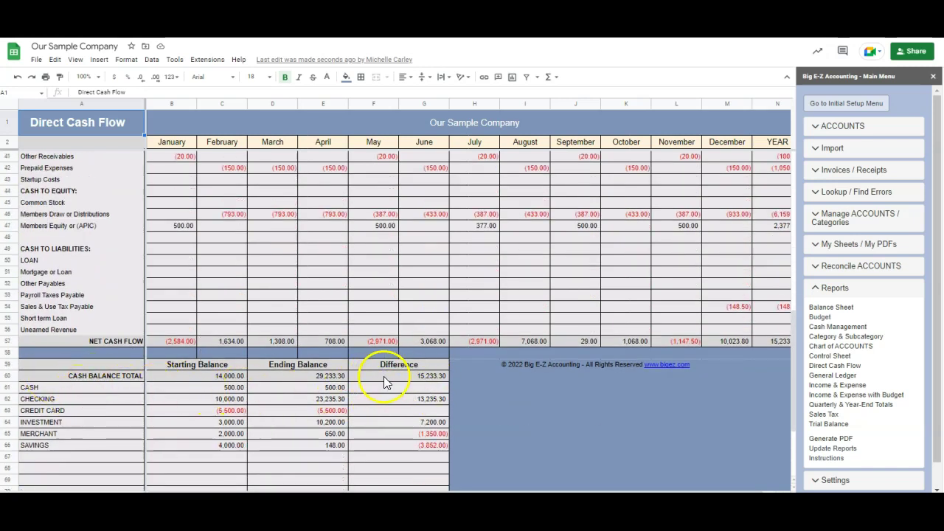
left_click(428, 377)
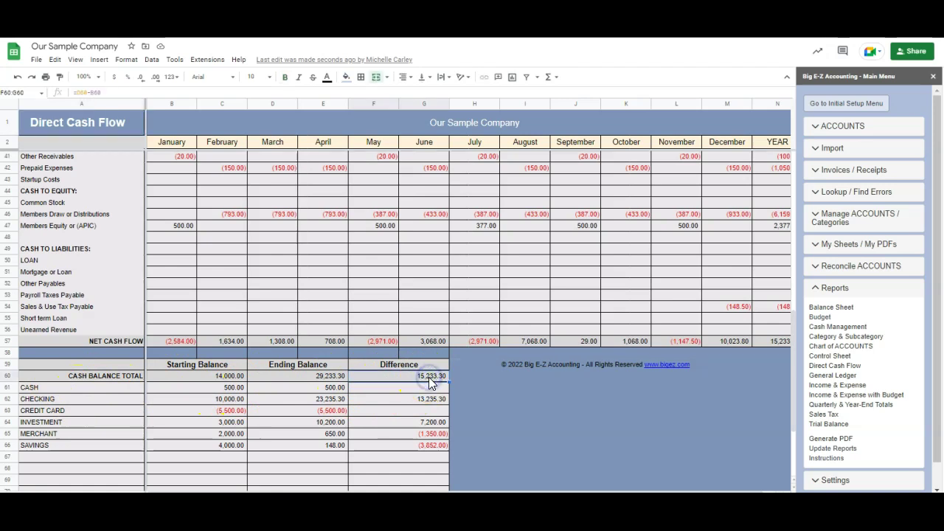
left_click(773, 342)
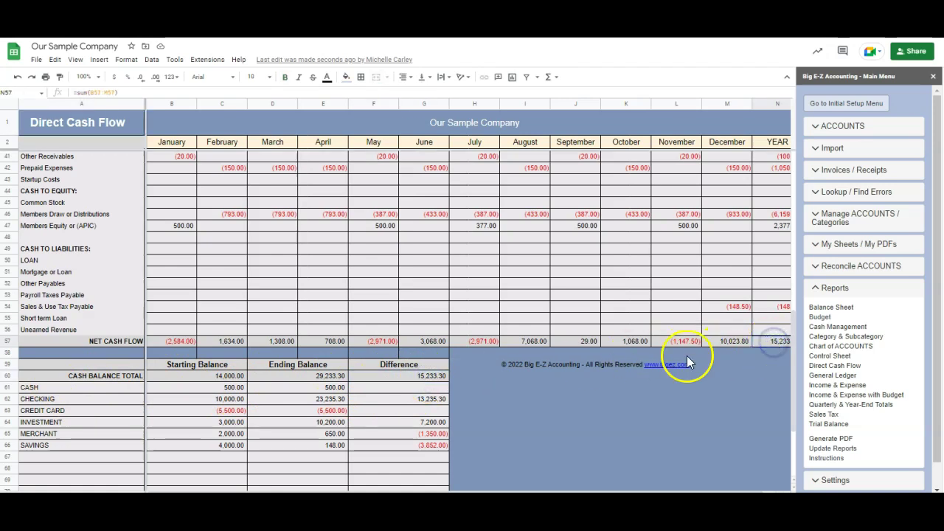
Step: In the Income & Expense report, turn off the custom end date and clear its date cell
left_click(855, 388)
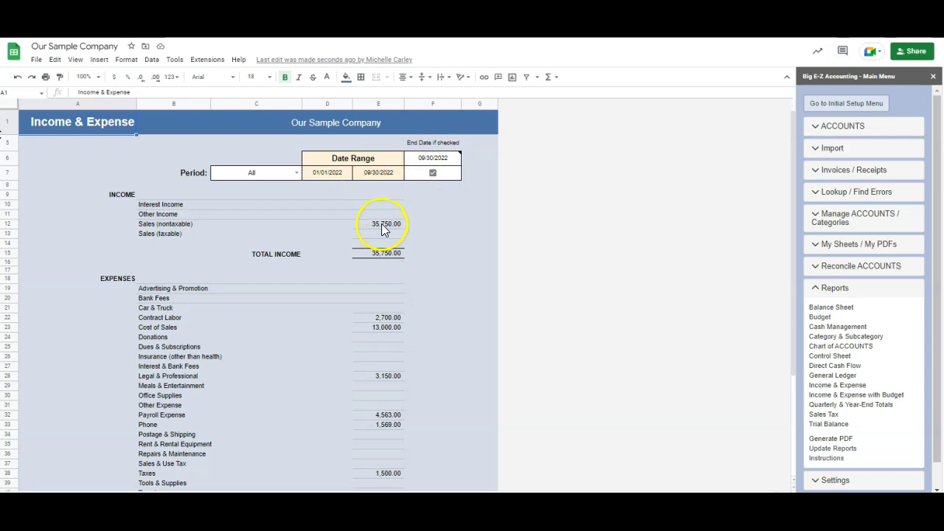
left_click(434, 175)
left_click(441, 159)
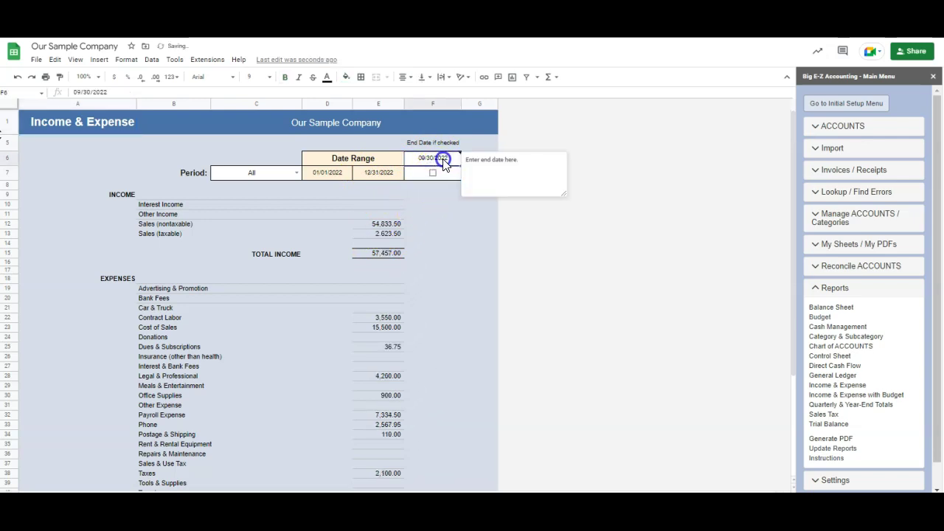
left_click(446, 216)
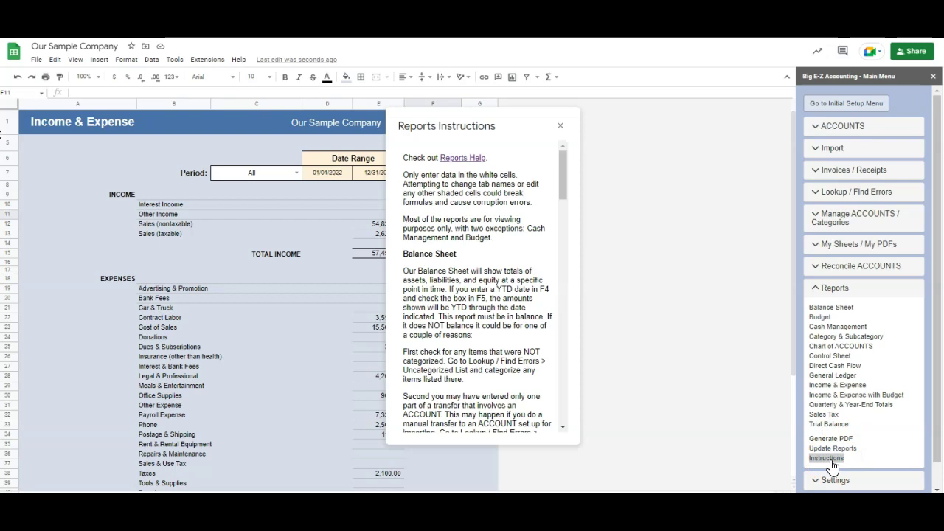
Step: View the Reports instructions and the My Sheets / My PDFs instructions, closing each one after reading
left_click(561, 126)
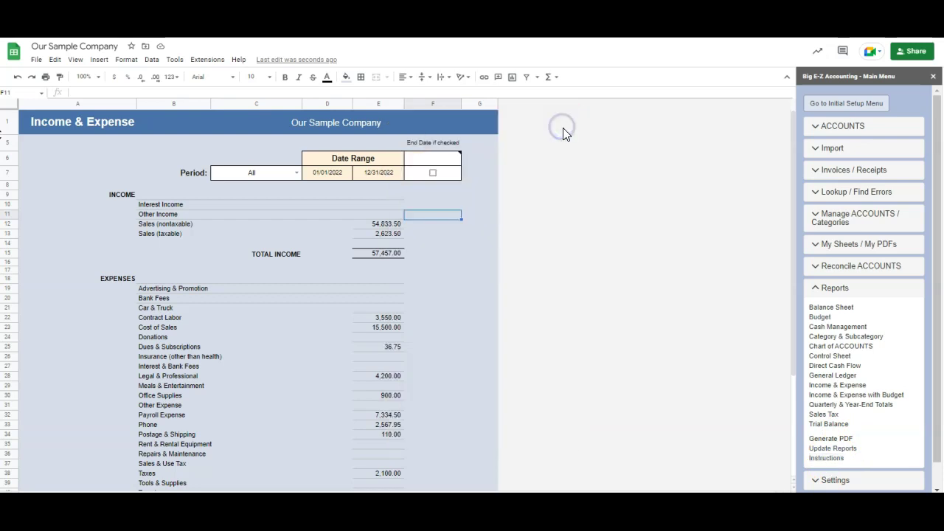
left_click(846, 251)
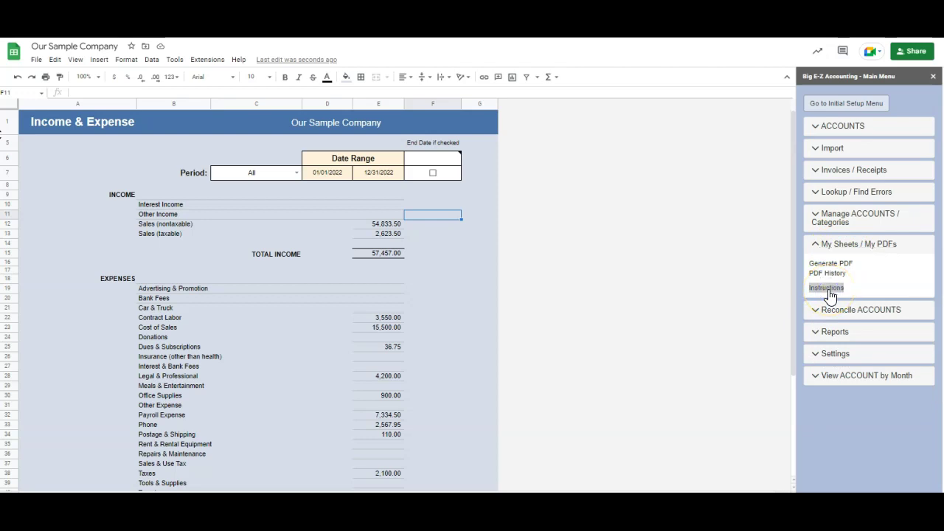
left_click(827, 288)
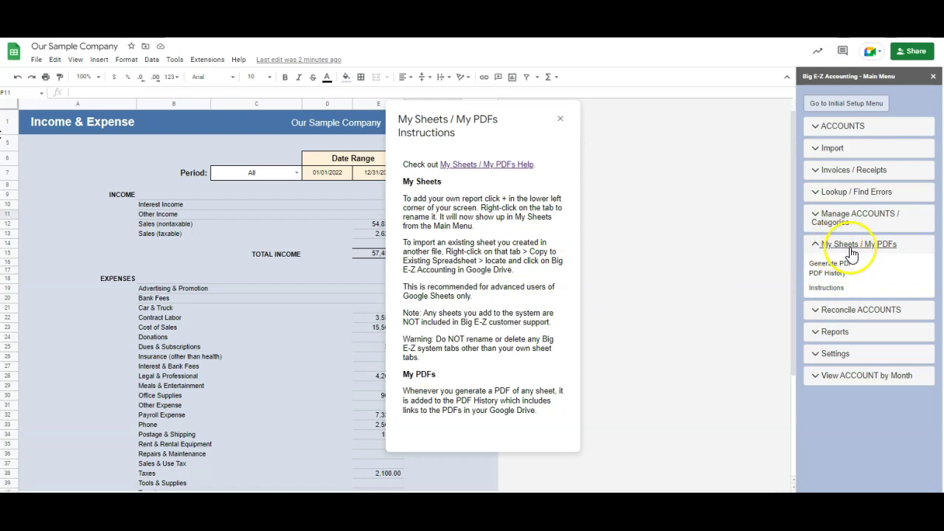
left_click(562, 120)
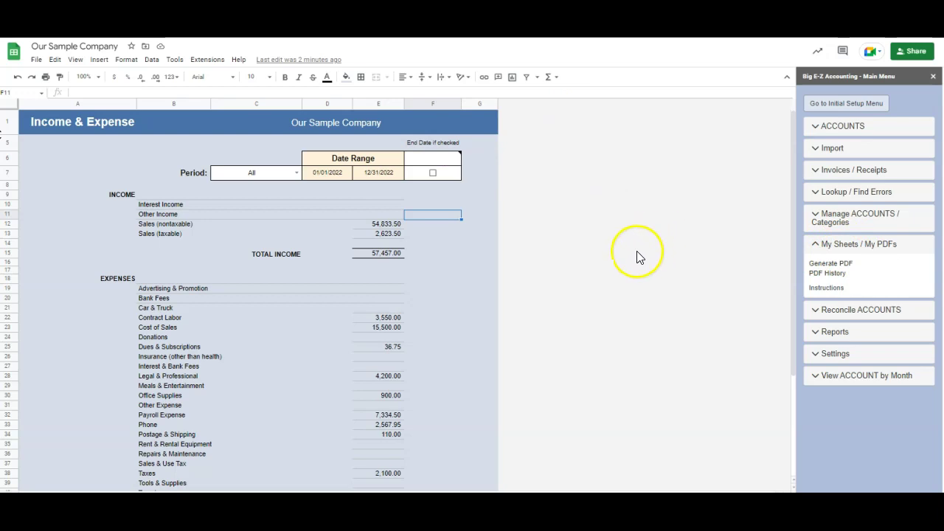